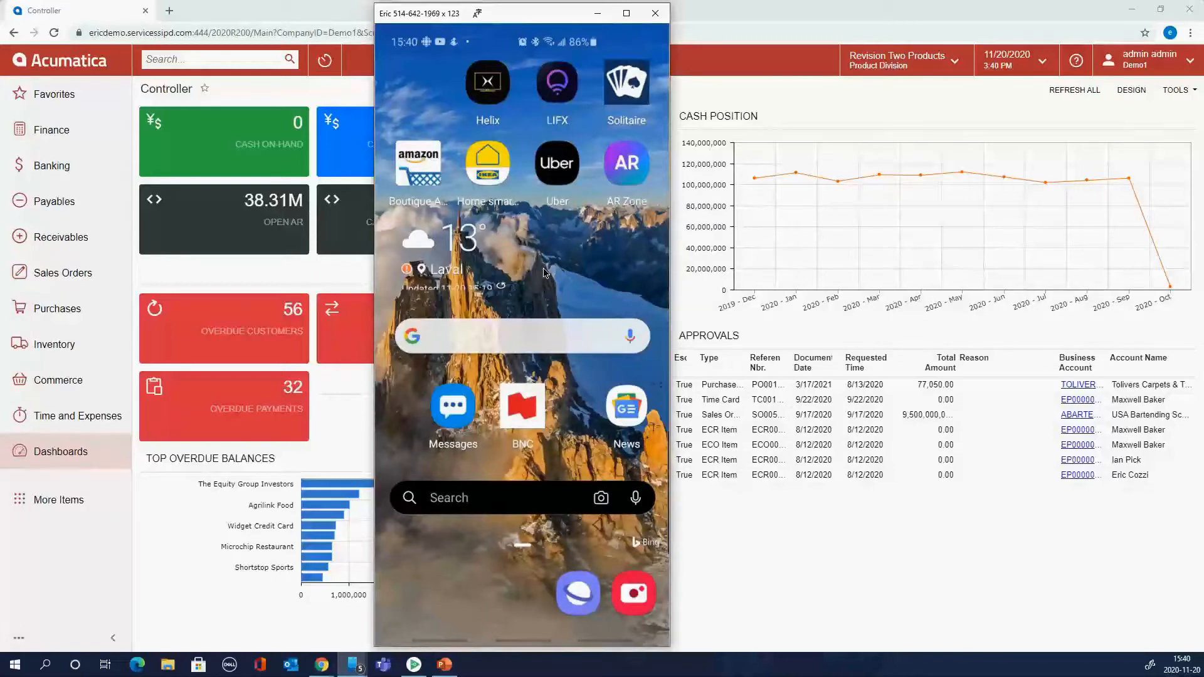
pyautogui.scroll(-2, 543, 268)
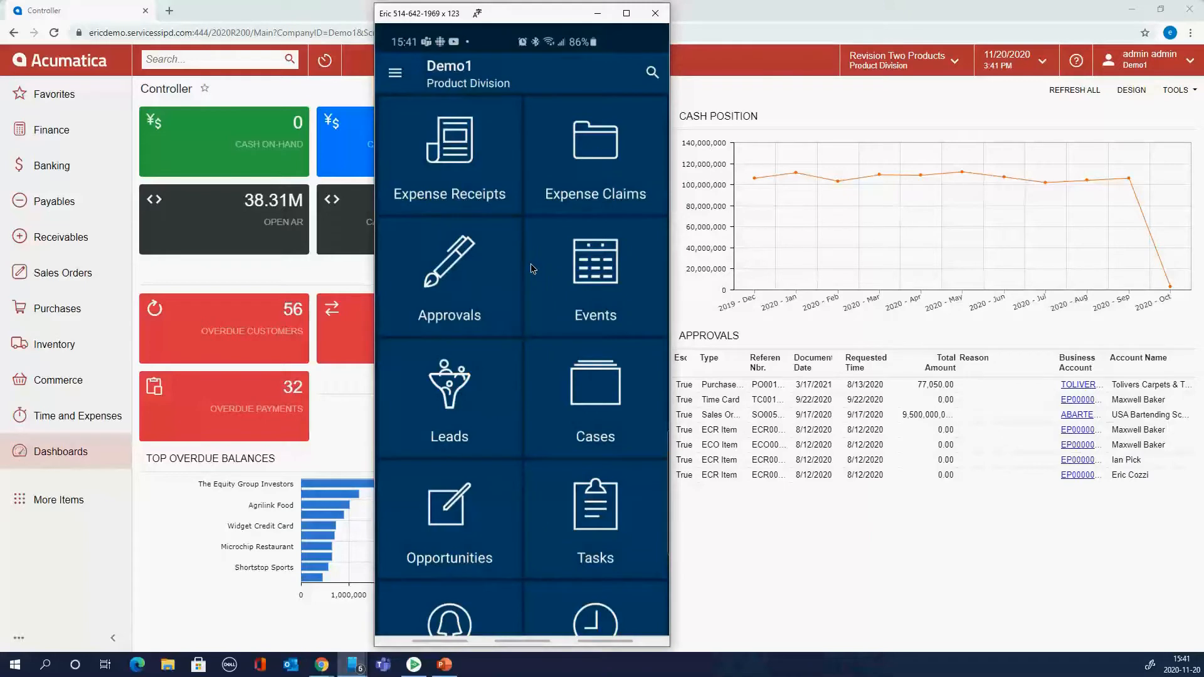
pyautogui.scroll(-5, 531, 264)
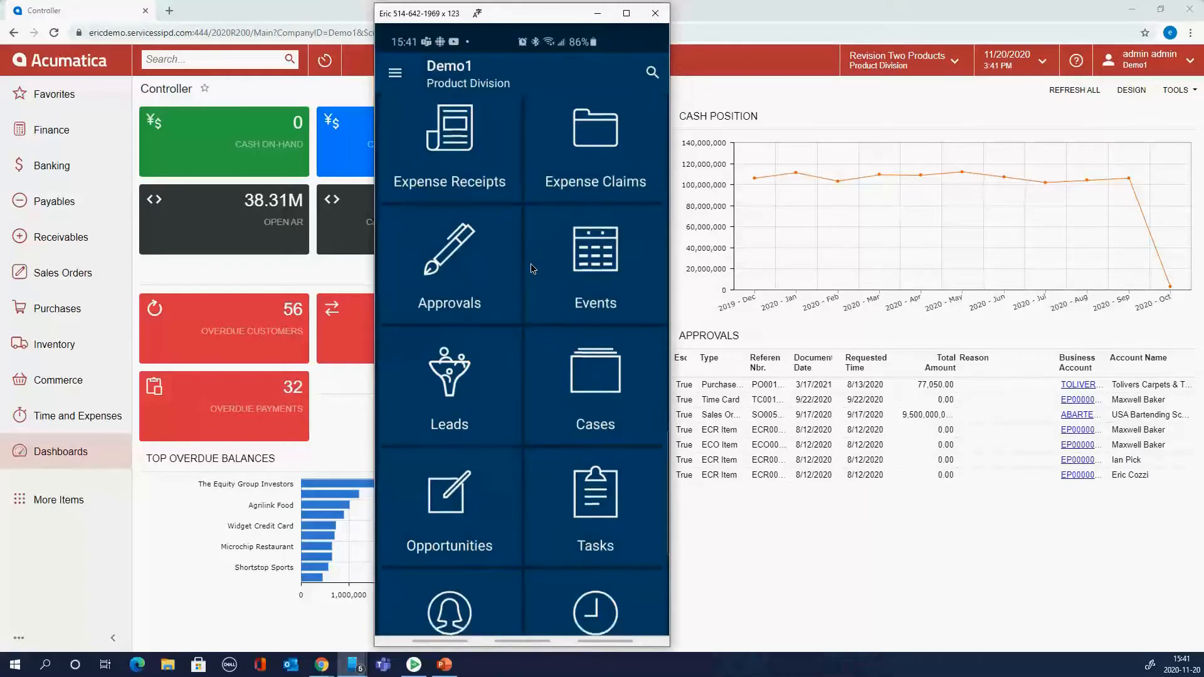
pyautogui.scroll(-5, 530, 267)
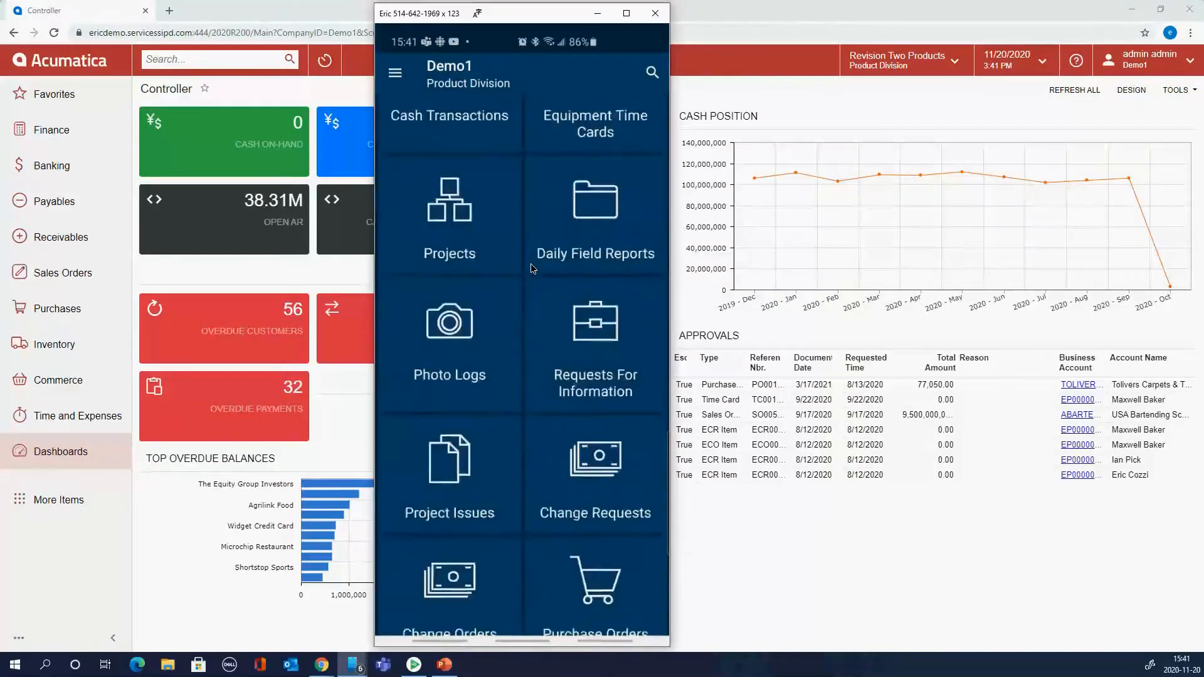
pyautogui.scroll(-10, 531, 268)
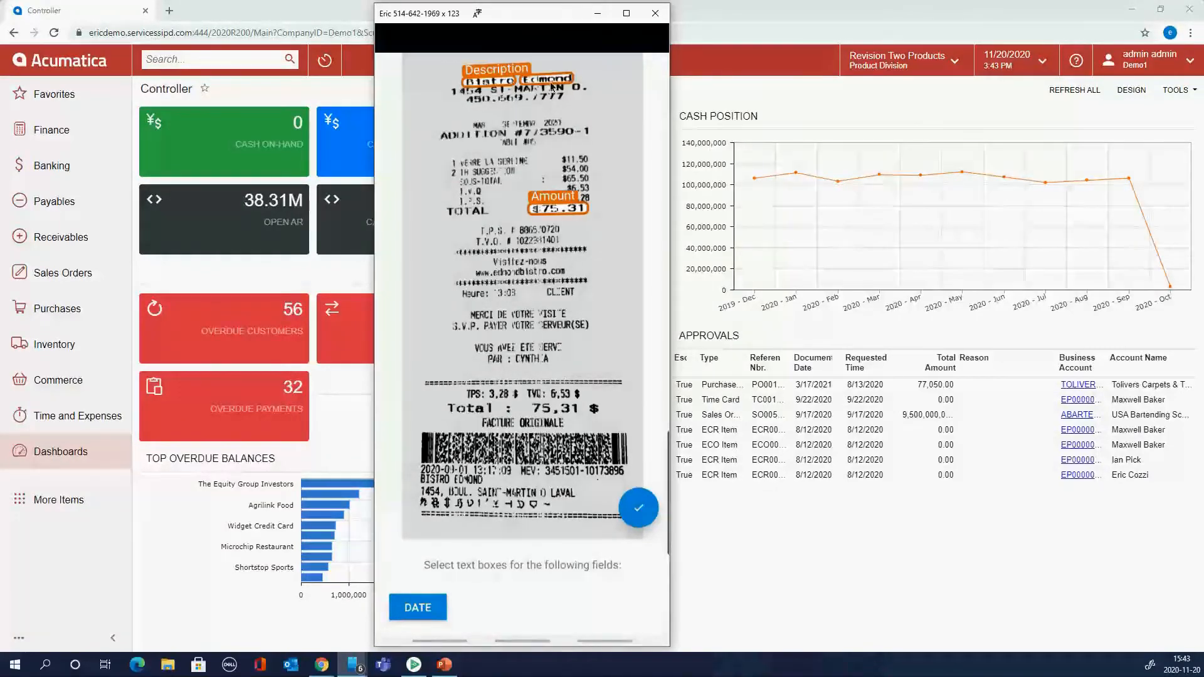
# Assign the date printed near the bottom of the scanned receipt to the Date field and accept the recognized fields.
pyautogui.click(422, 613)
pyautogui.click(456, 476)
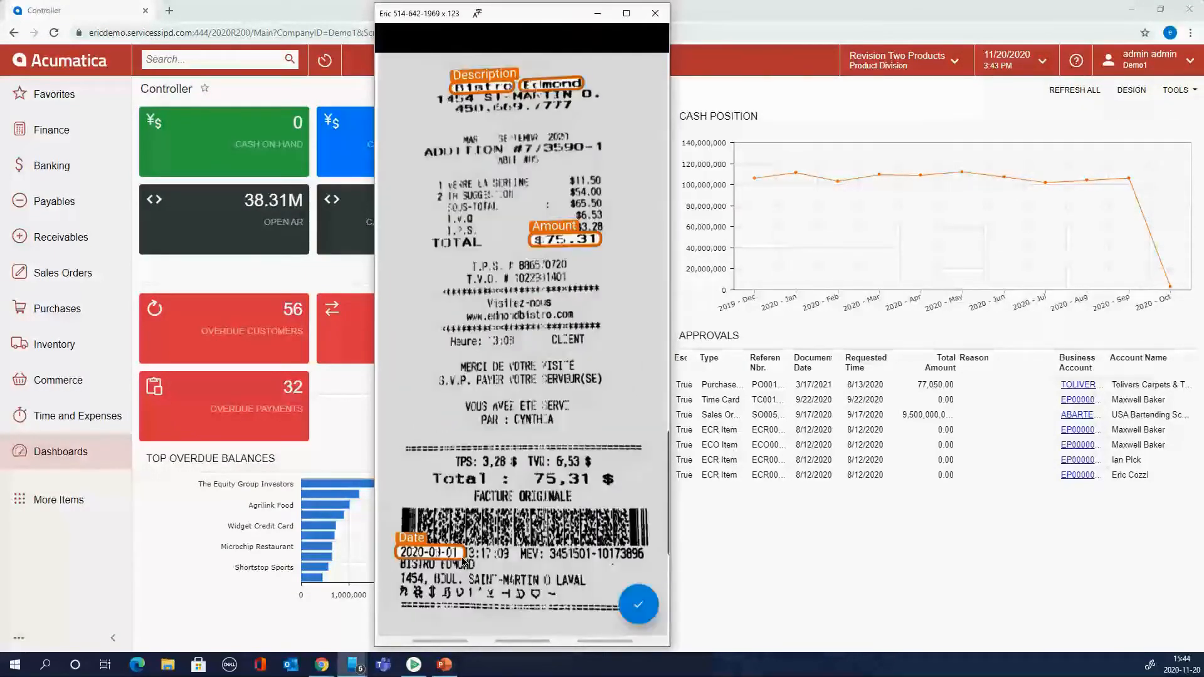
pyautogui.click(639, 605)
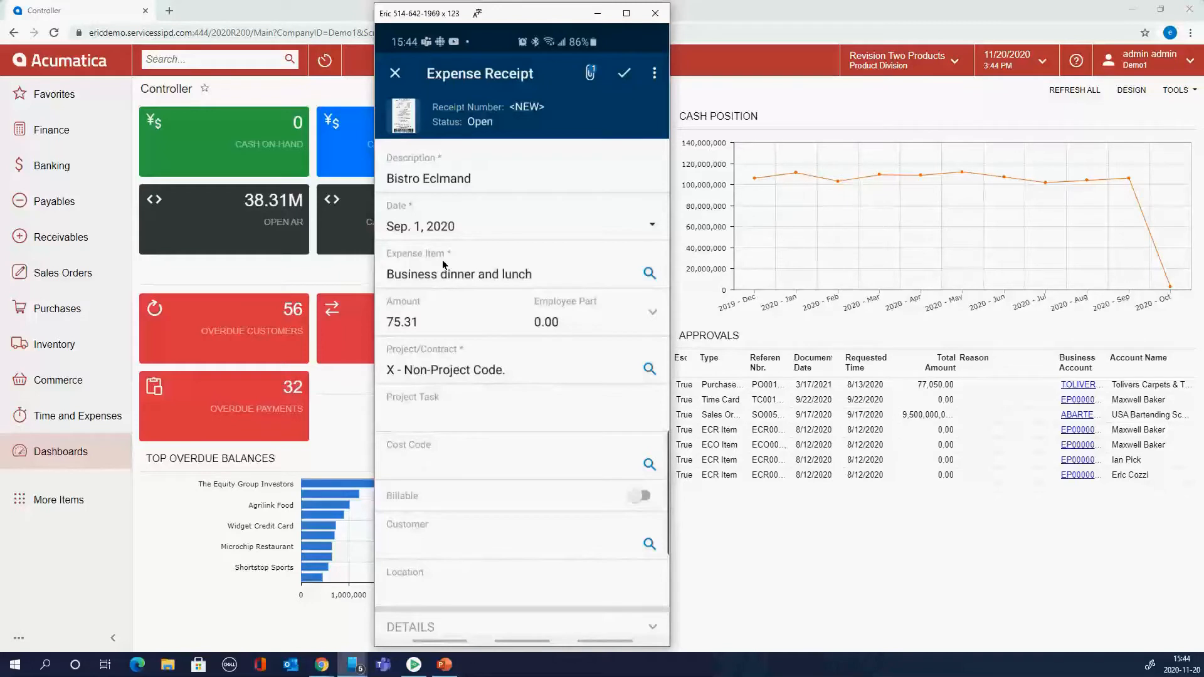
# Review the expense items that can be chosen for the new receipt and return to the receipt form.
pyautogui.click(649, 273)
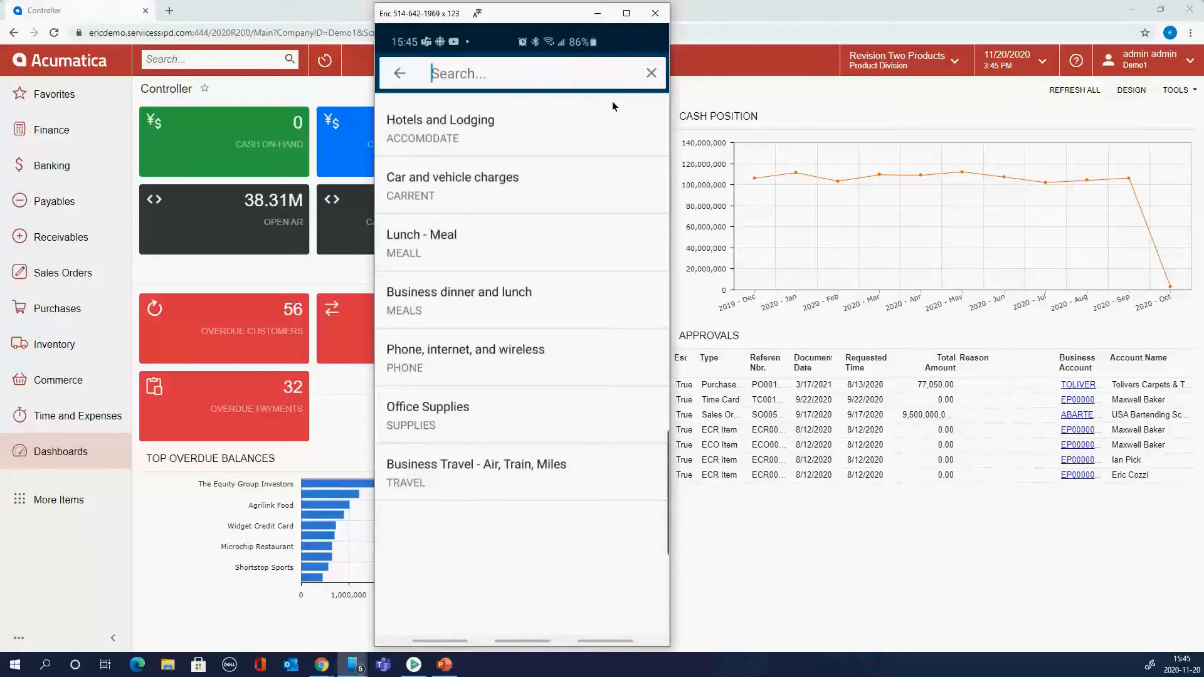
pyautogui.click(652, 74)
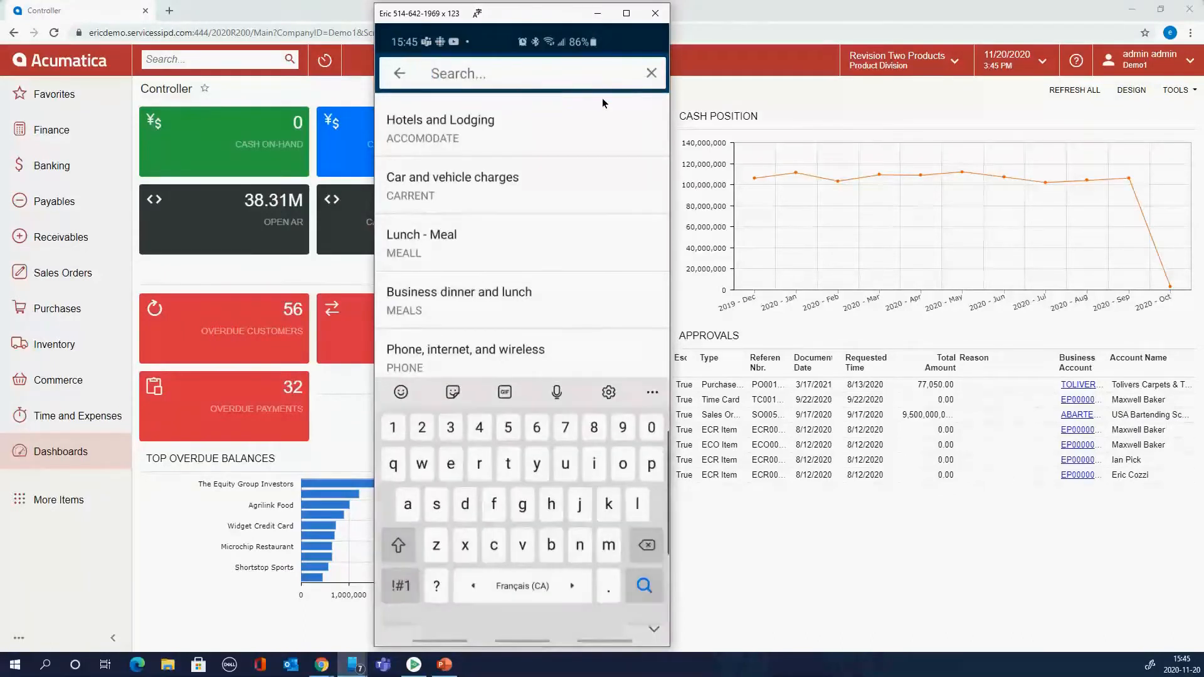
pyautogui.click(399, 74)
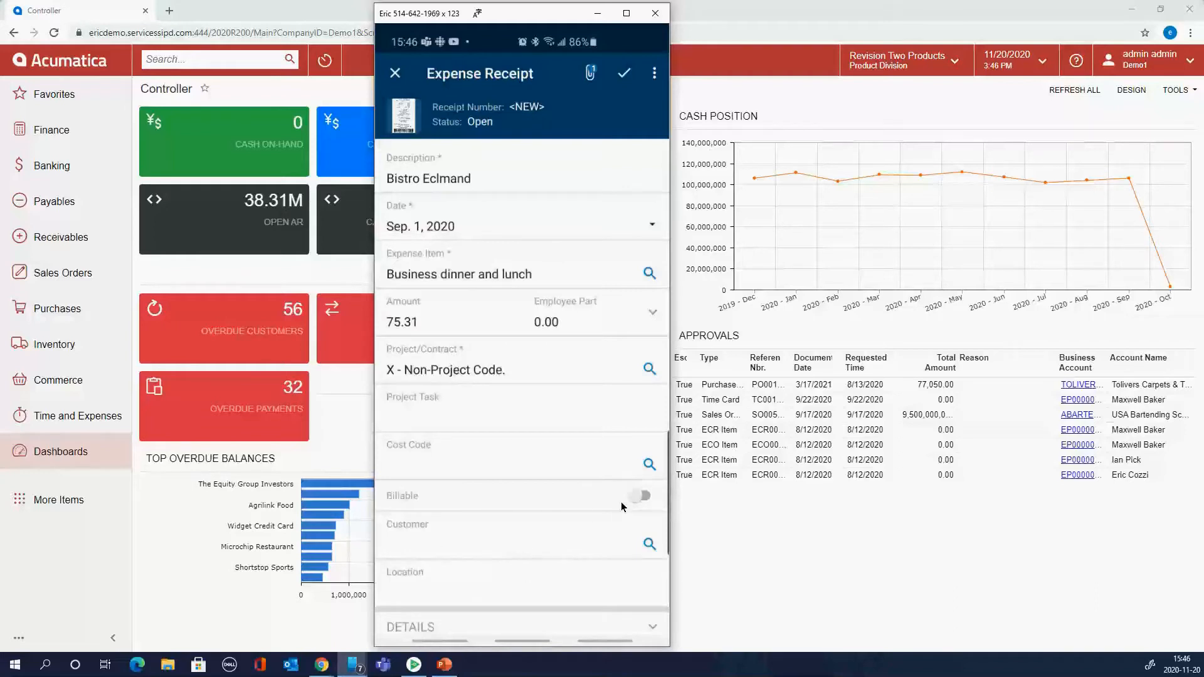
# Examine the receipt's Details section, including the available Paid With options.
pyautogui.scroll(-1, 568, 518)
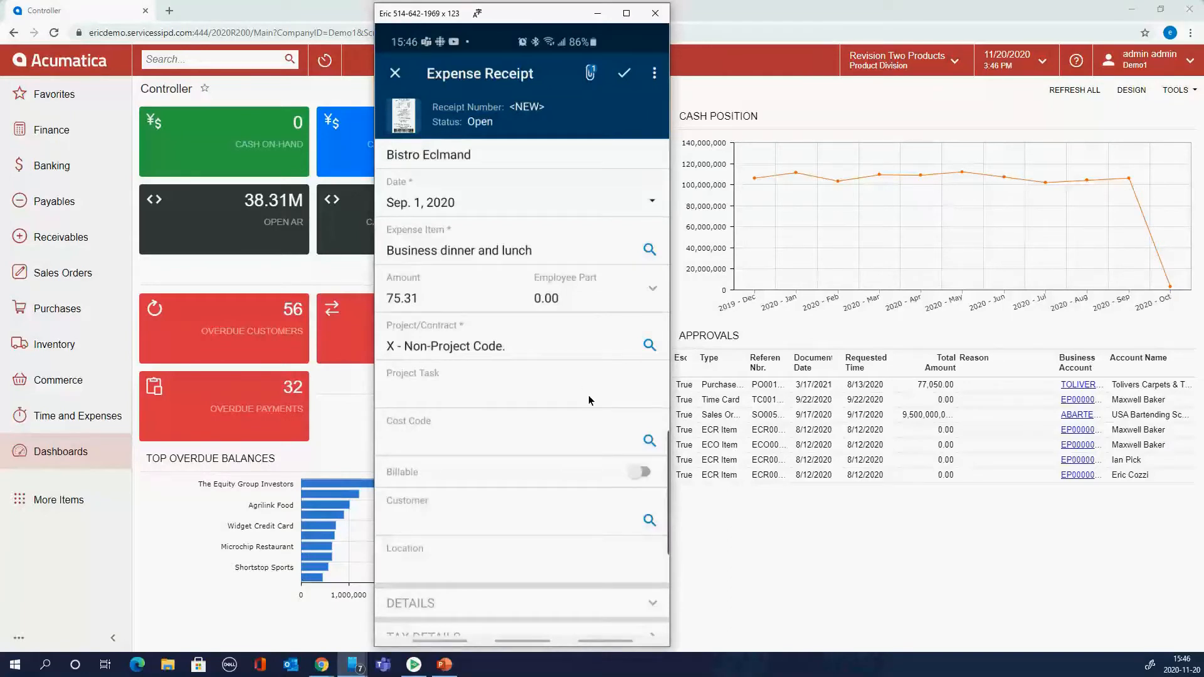
pyautogui.click(652, 606)
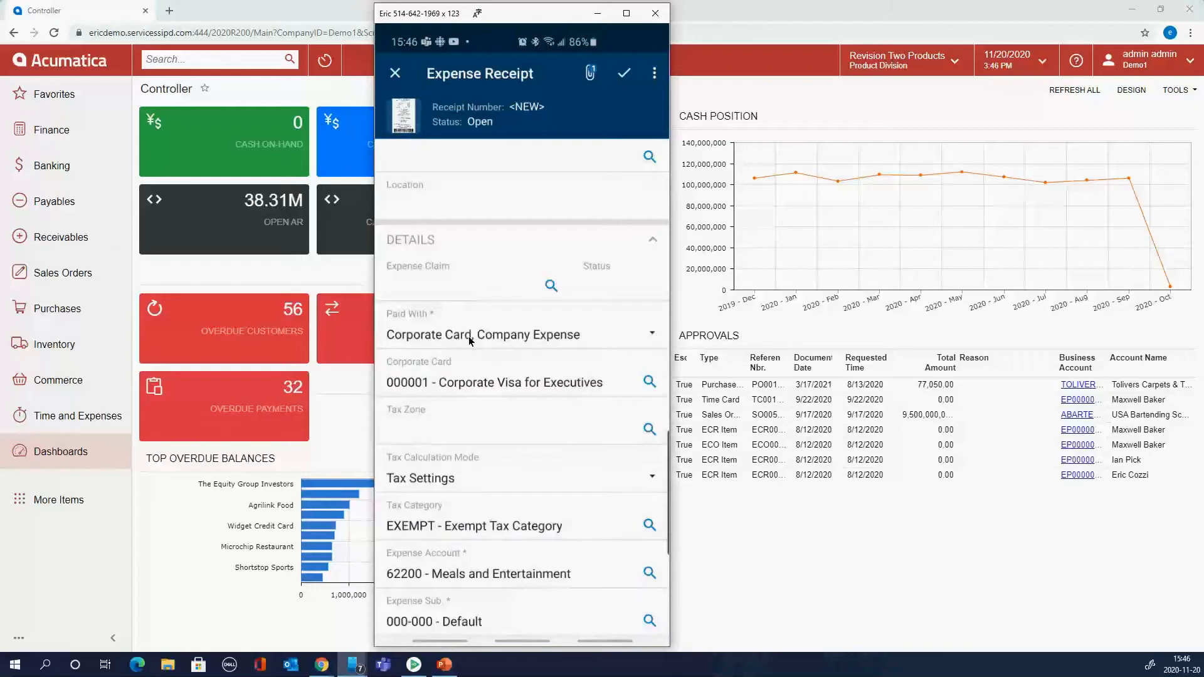
pyautogui.click(653, 336)
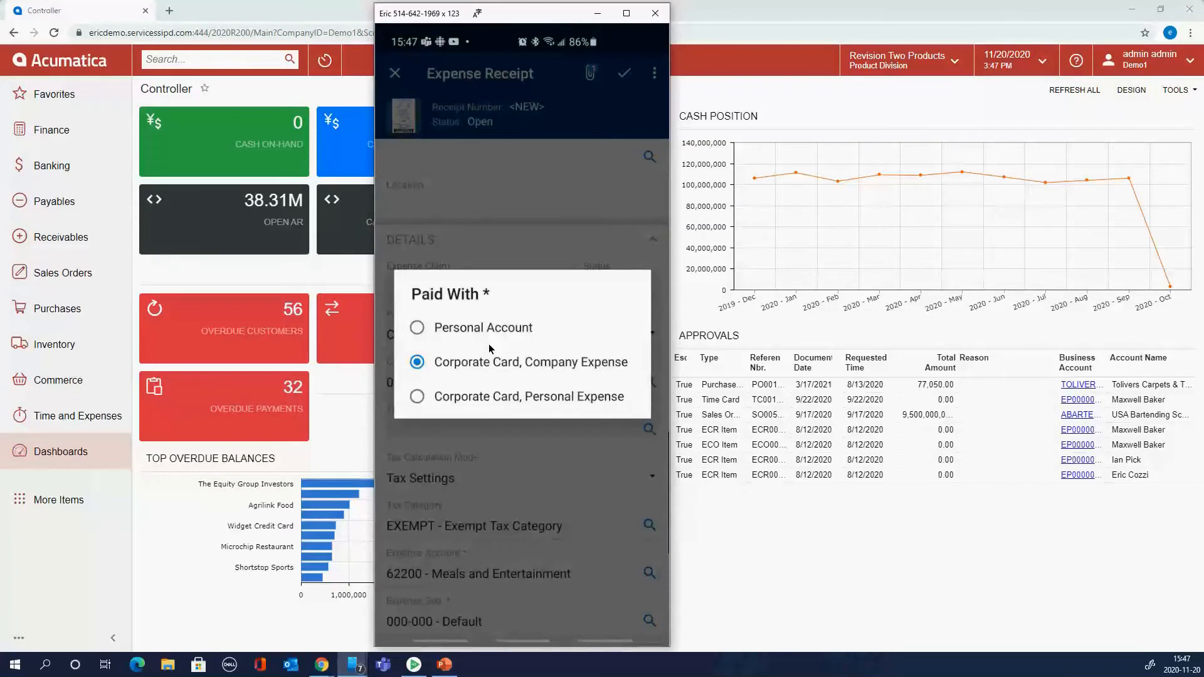
pyautogui.click(528, 205)
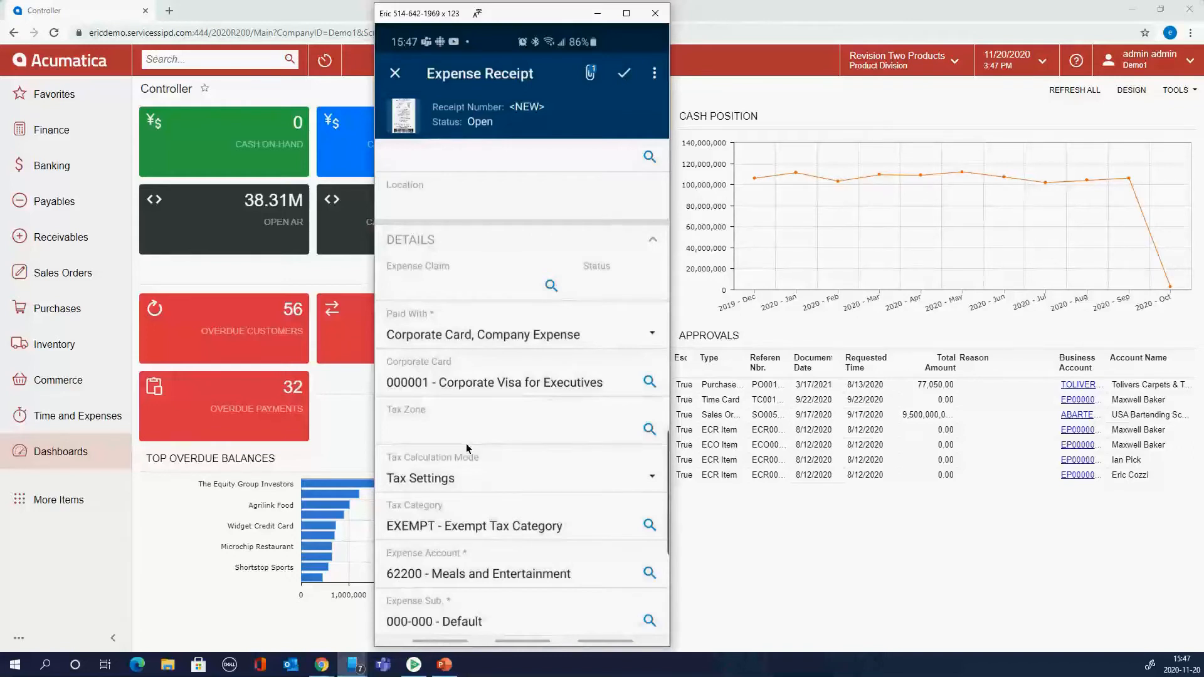
pyautogui.click(652, 240)
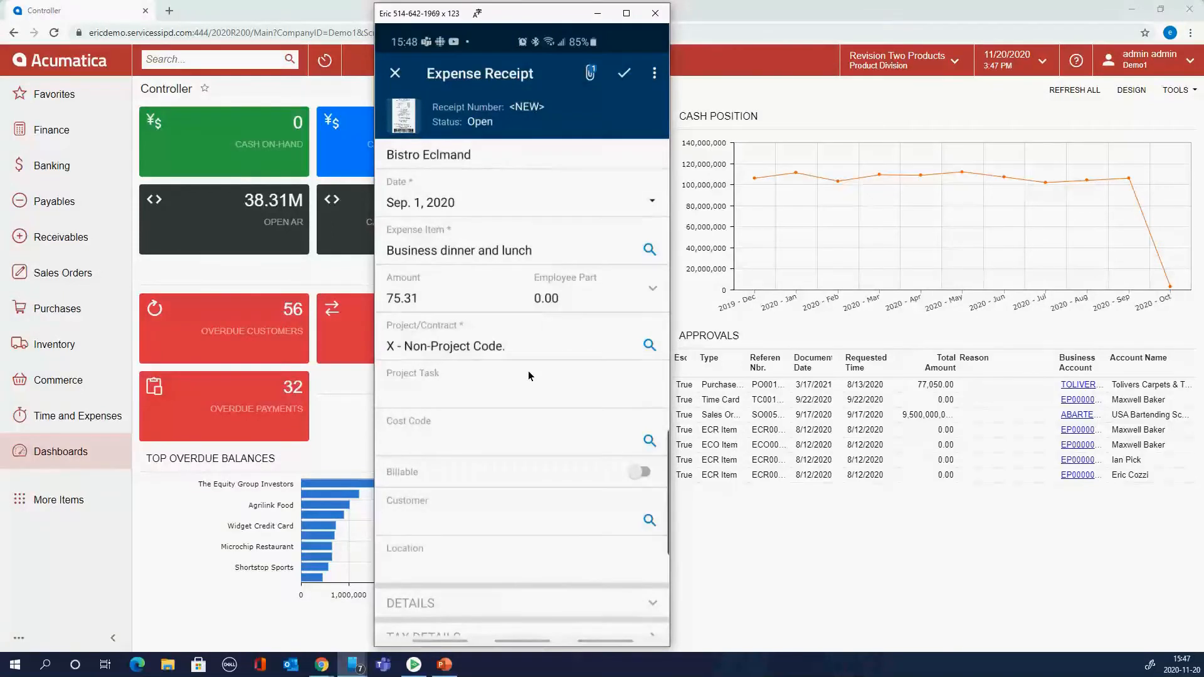
# Save the Bistro Eclmand expense receipt and create an expense claim from it.
pyautogui.click(625, 73)
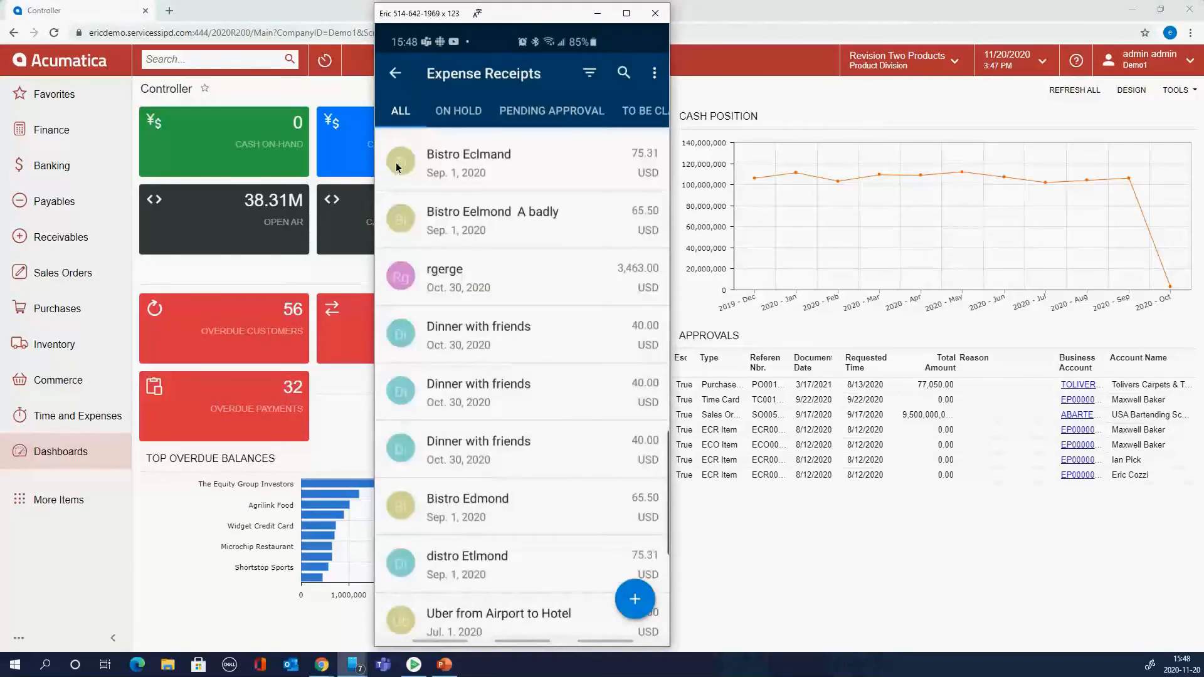
pyautogui.click(400, 156)
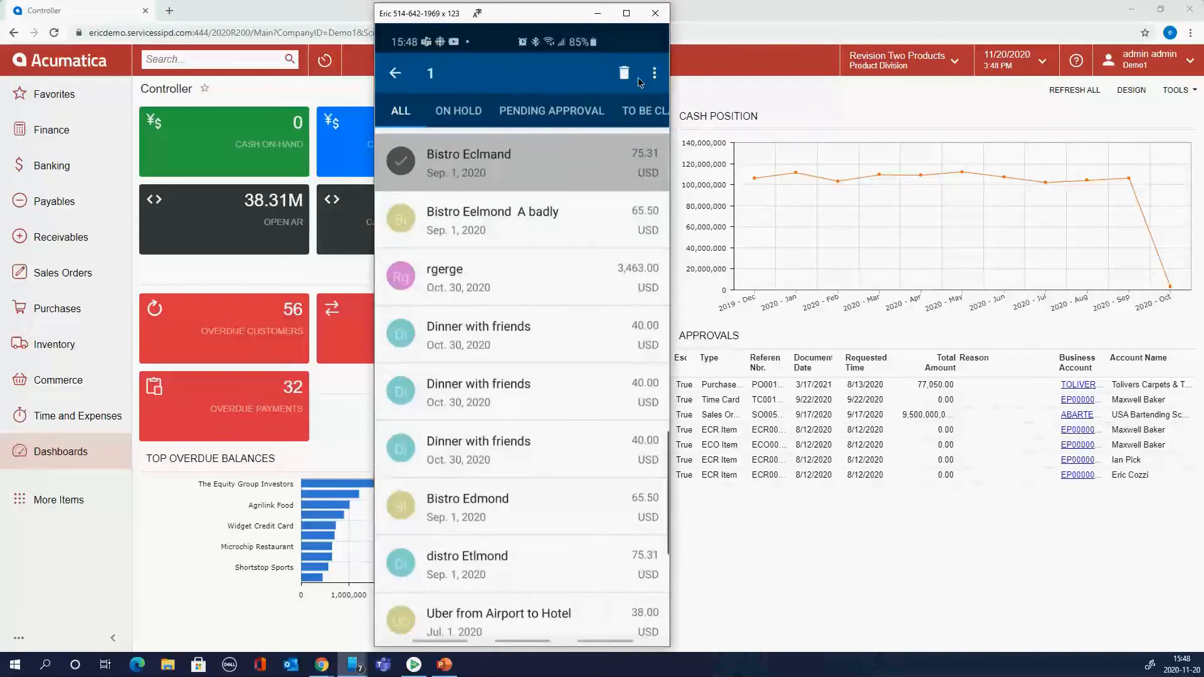
pyautogui.click(654, 73)
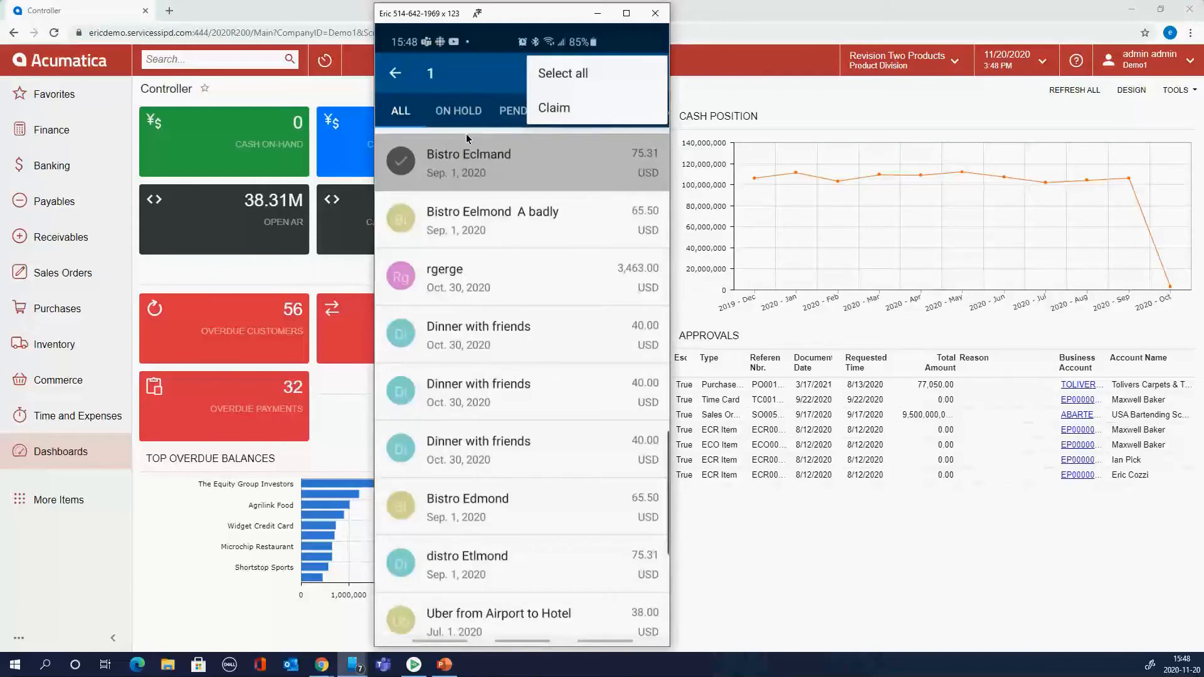
pyautogui.click(562, 108)
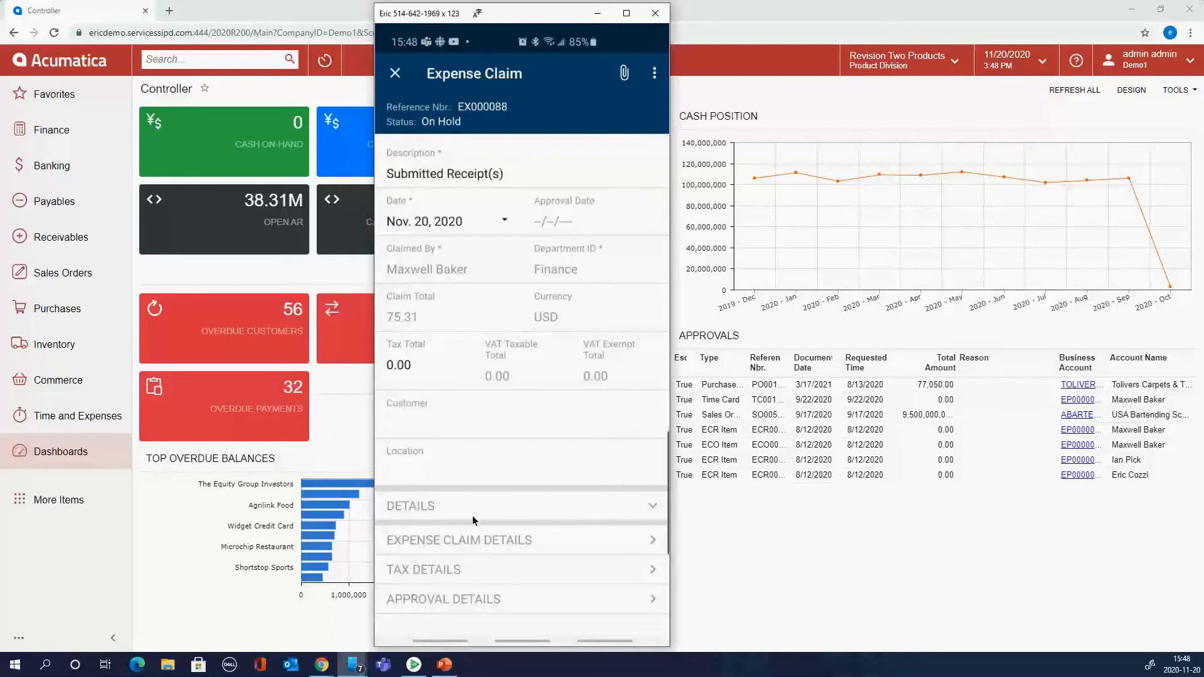
# Submit the new expense claim for approval.
pyautogui.click(653, 74)
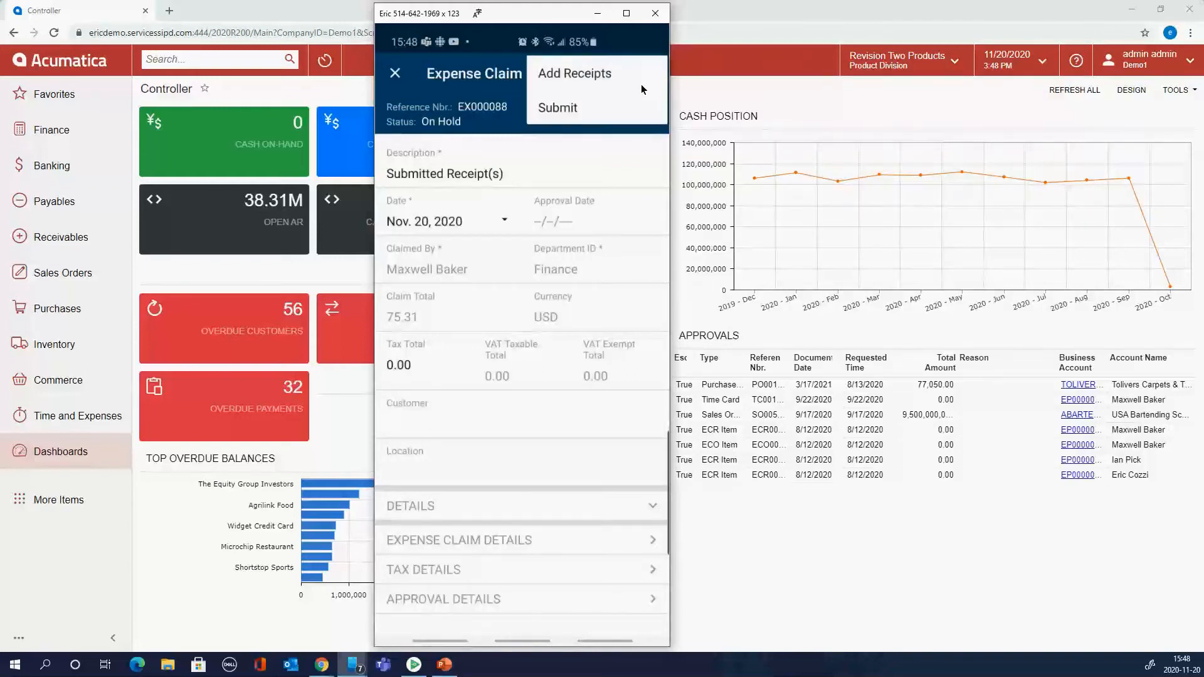
pyautogui.click(589, 112)
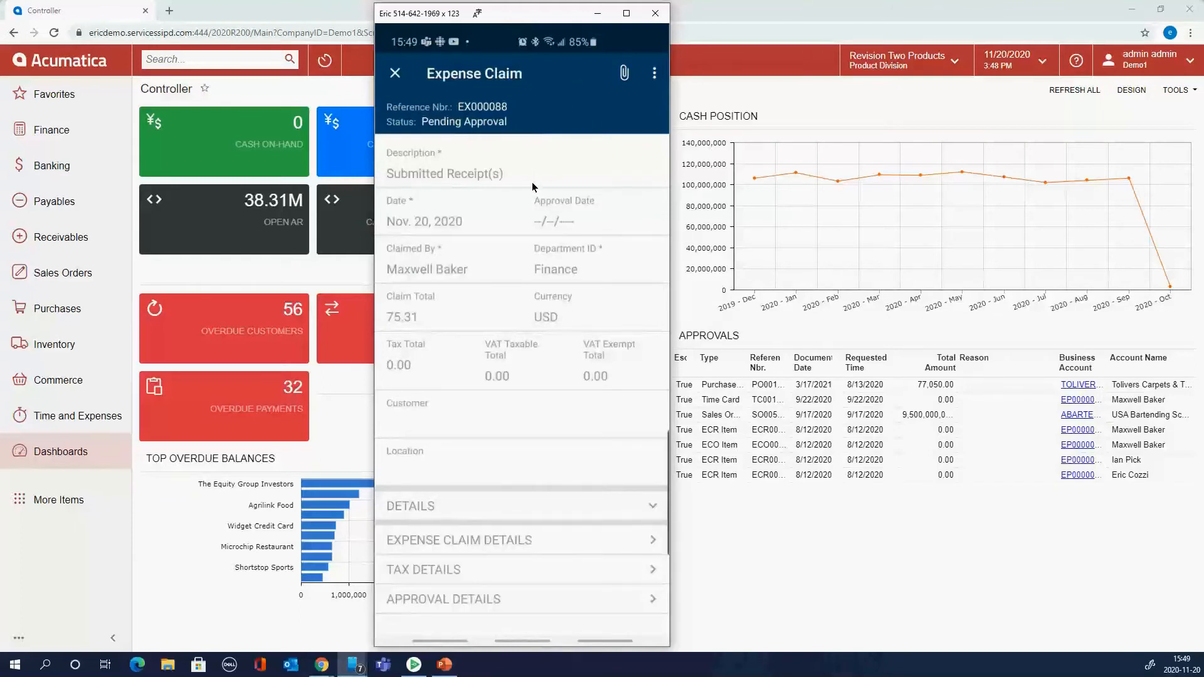
# Switch to Acumatica in the browser, refresh the dashboard approvals and open the Submitted Receipt(s) expense claim from the Approvals list.
pyautogui.click(599, 14)
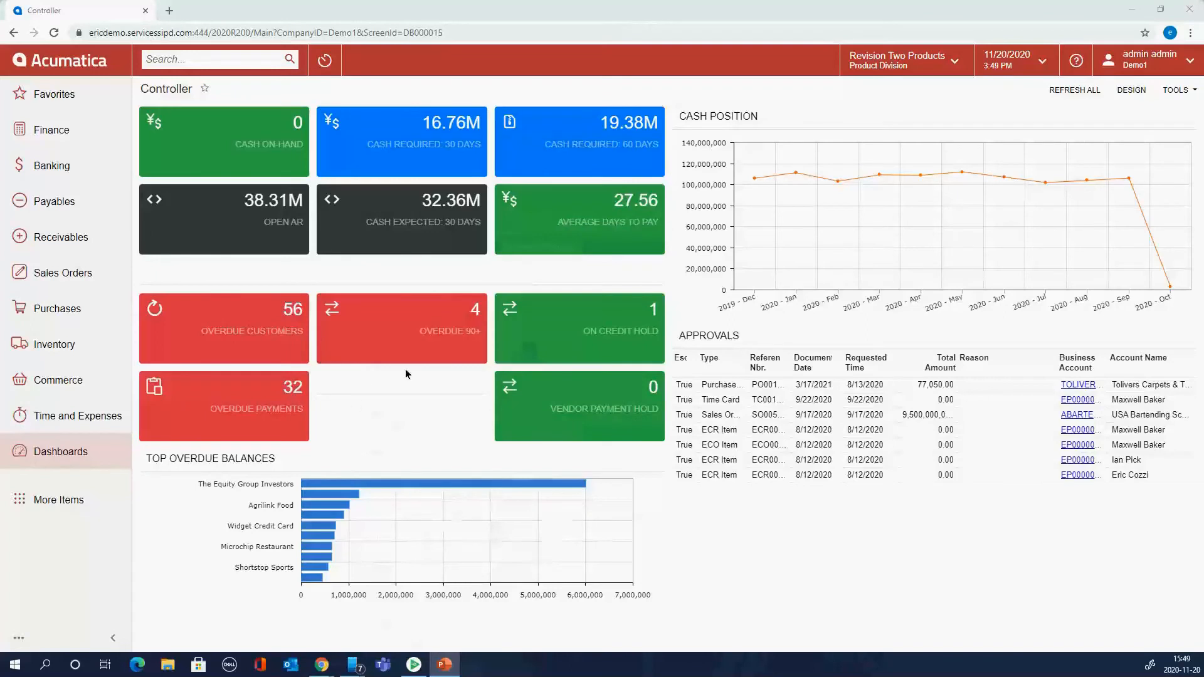
pyautogui.click(757, 341)
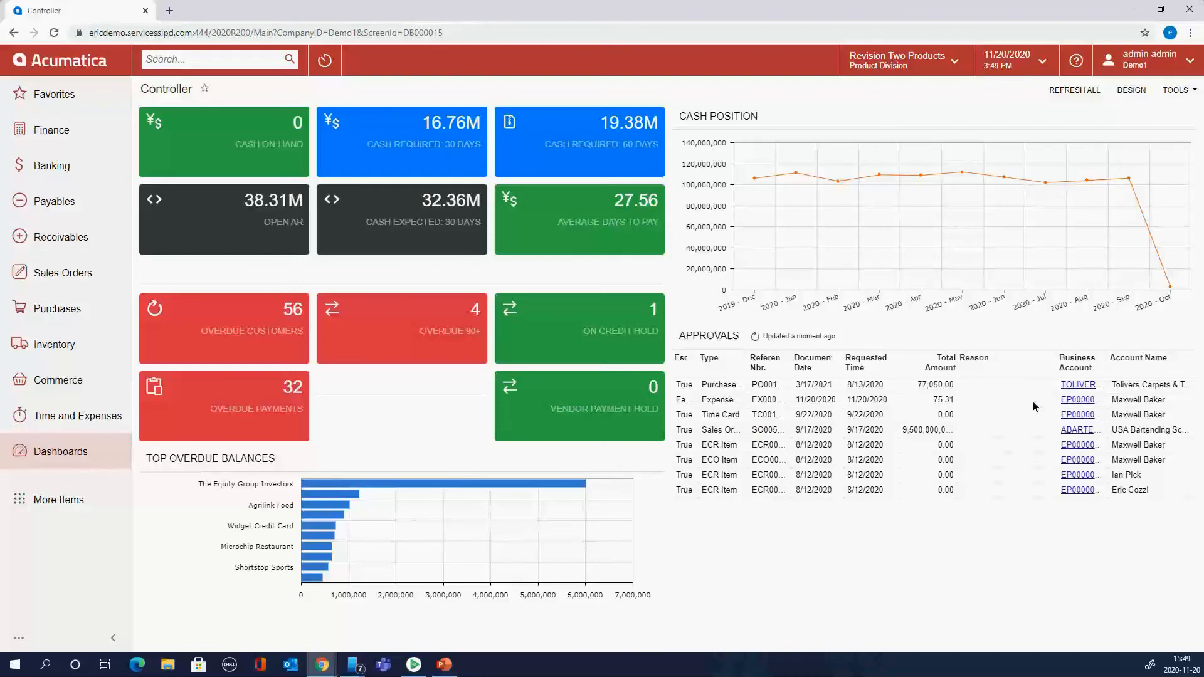
pyautogui.click(723, 340)
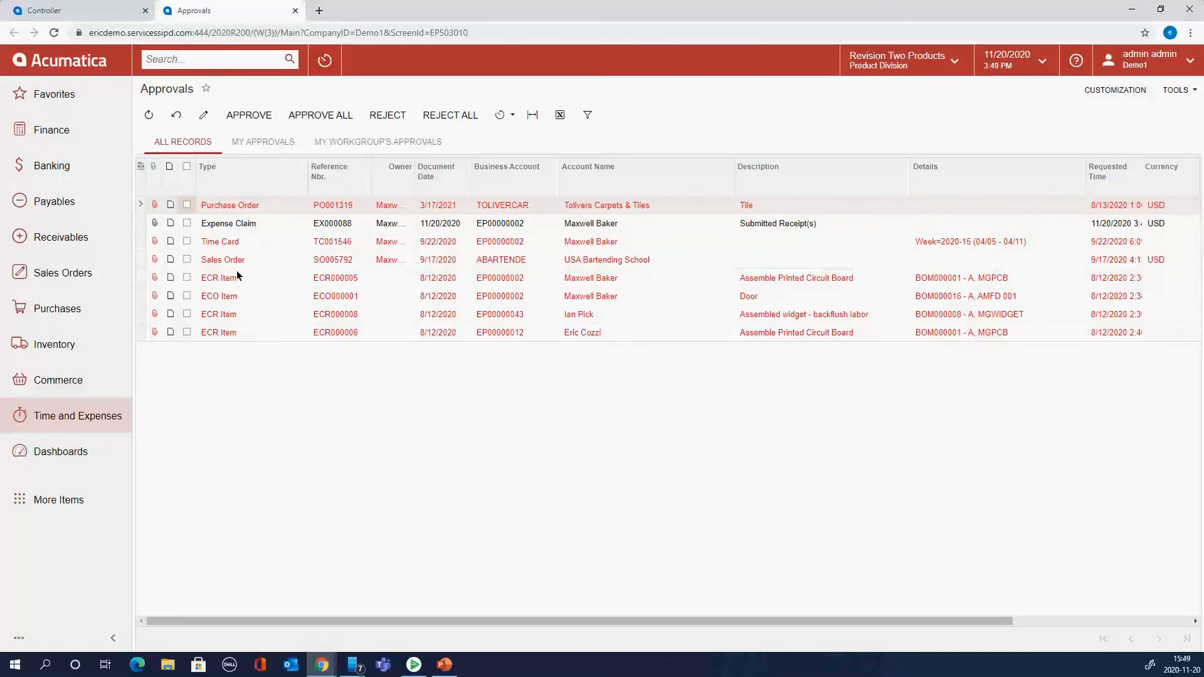
pyautogui.click(244, 224)
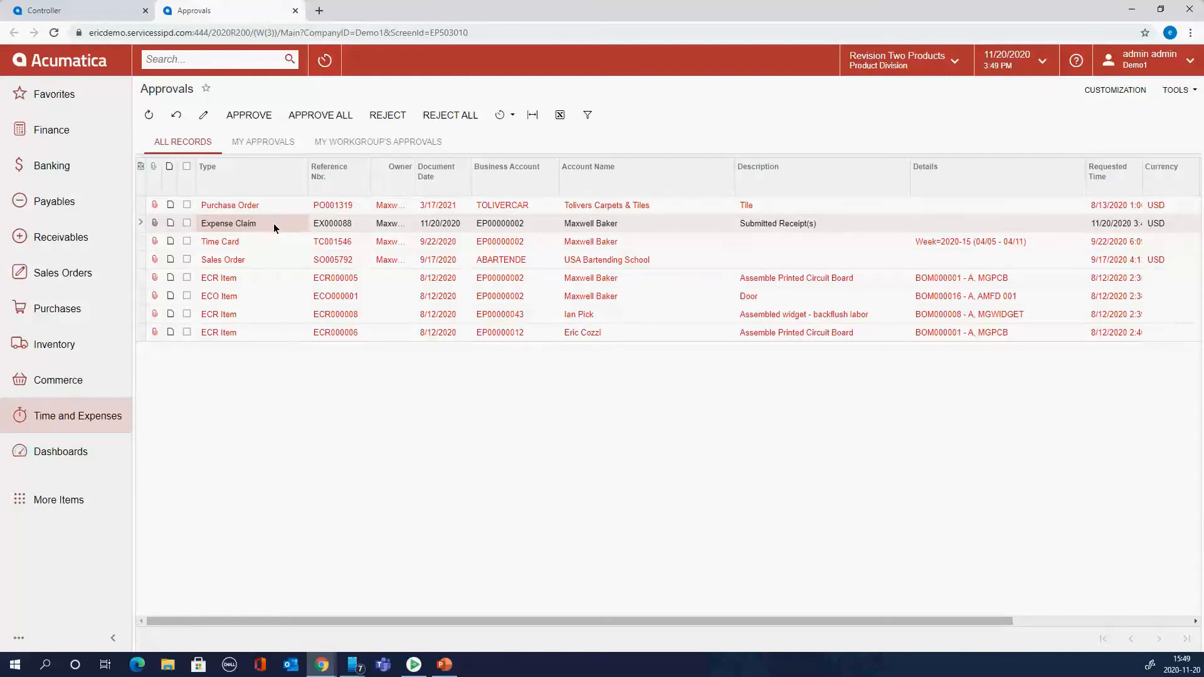
pyautogui.click(257, 116)
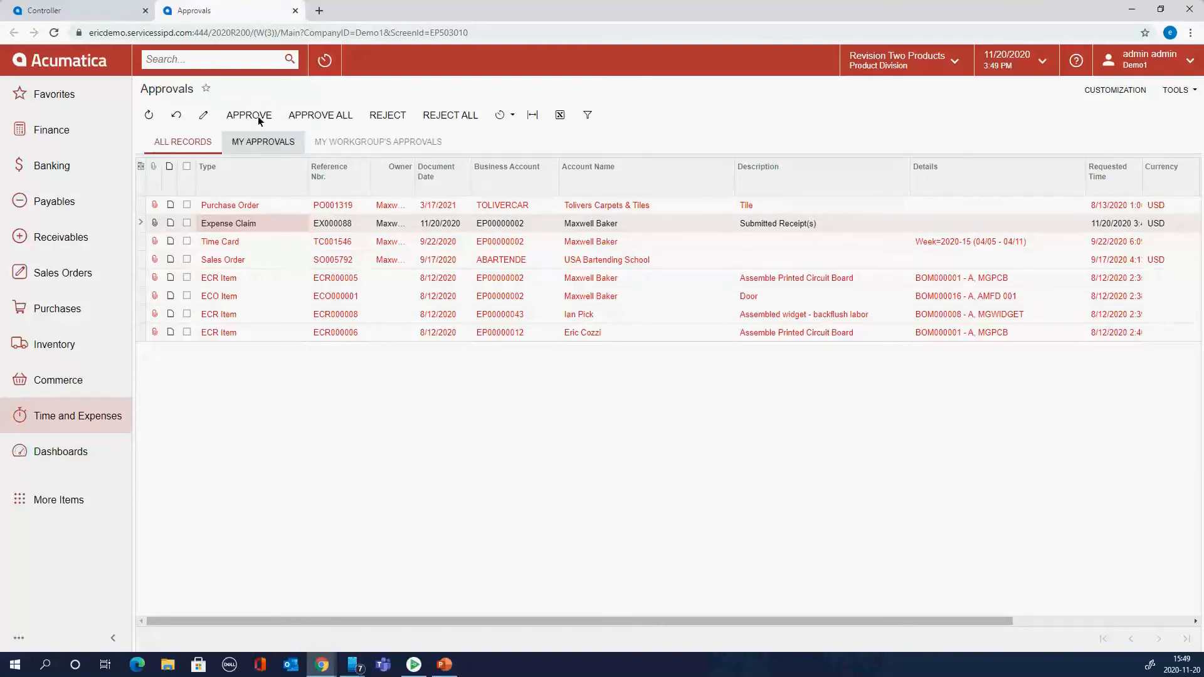
pyautogui.doubleClick(266, 225)
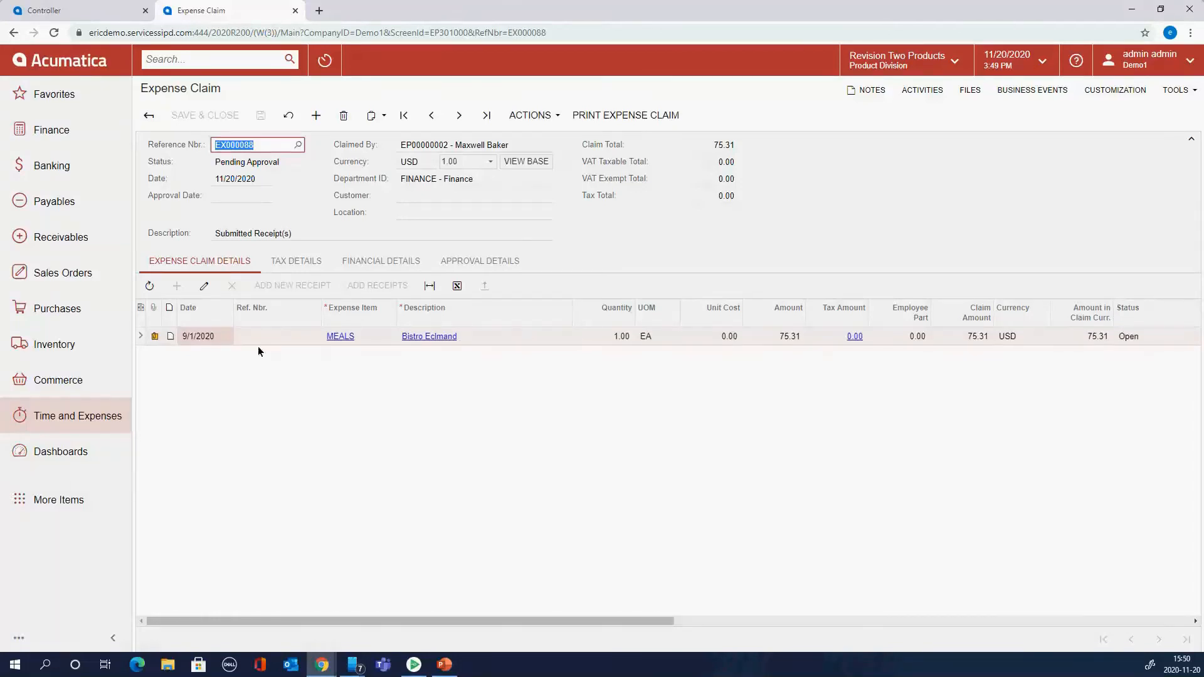
# View the receipt image attached to the claim's MEALS line, then close the image and the attached files.
pyautogui.click(154, 338)
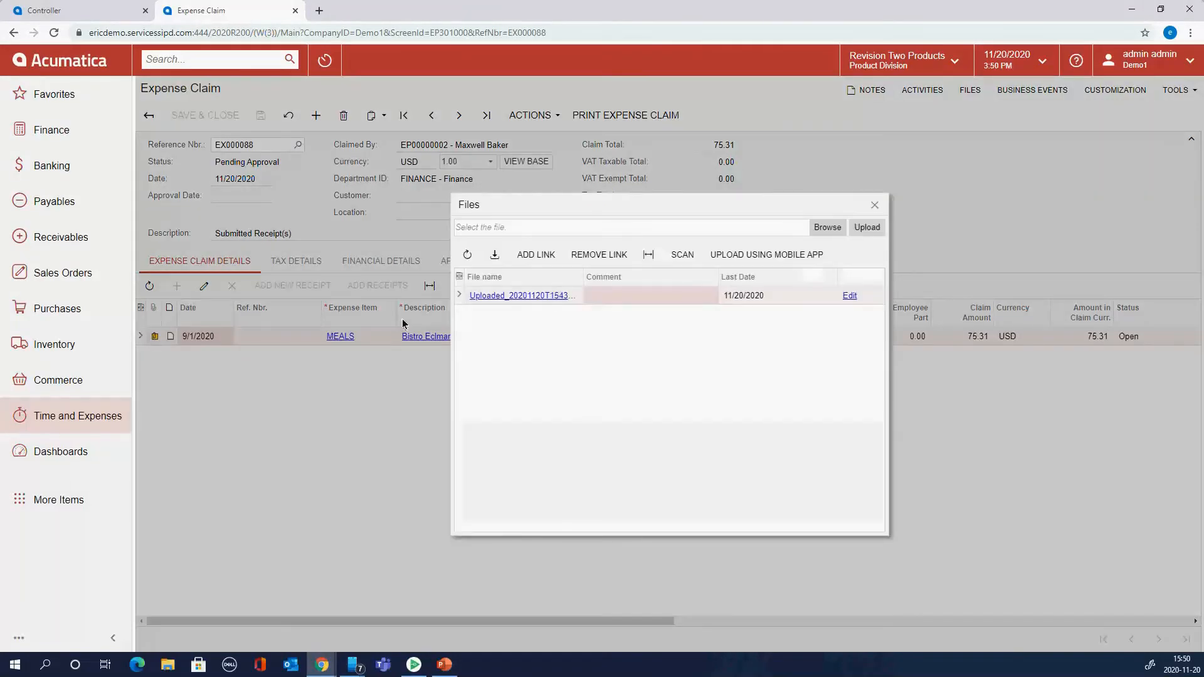
pyautogui.click(538, 296)
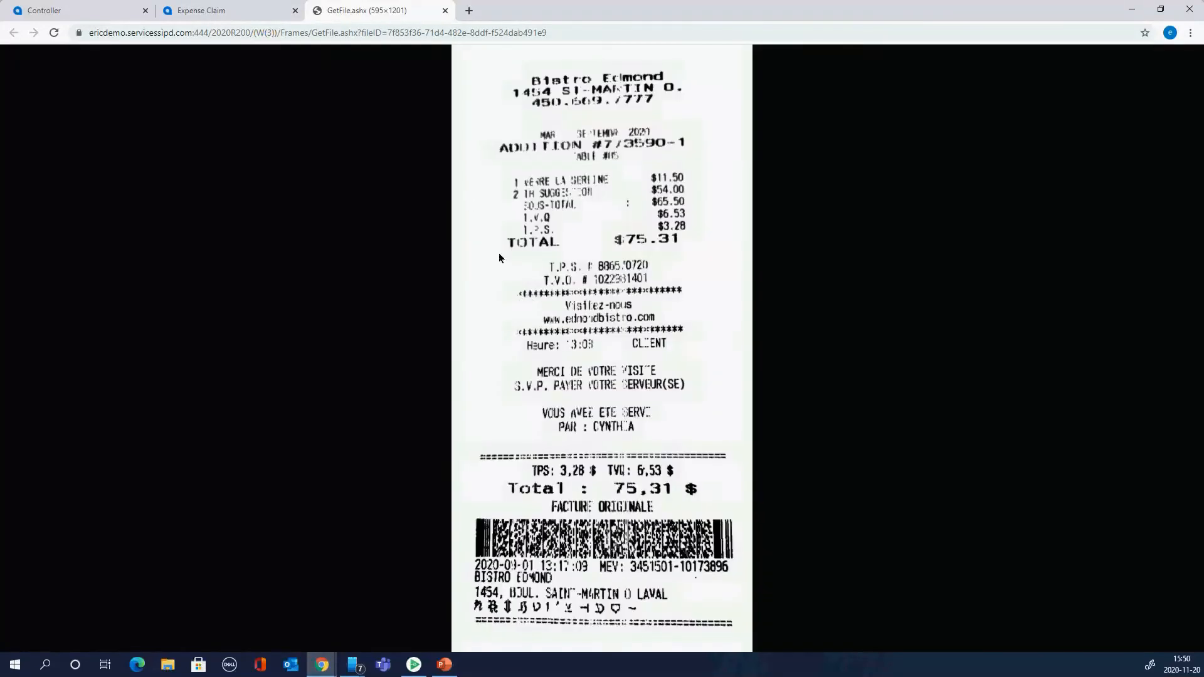
pyautogui.click(445, 11)
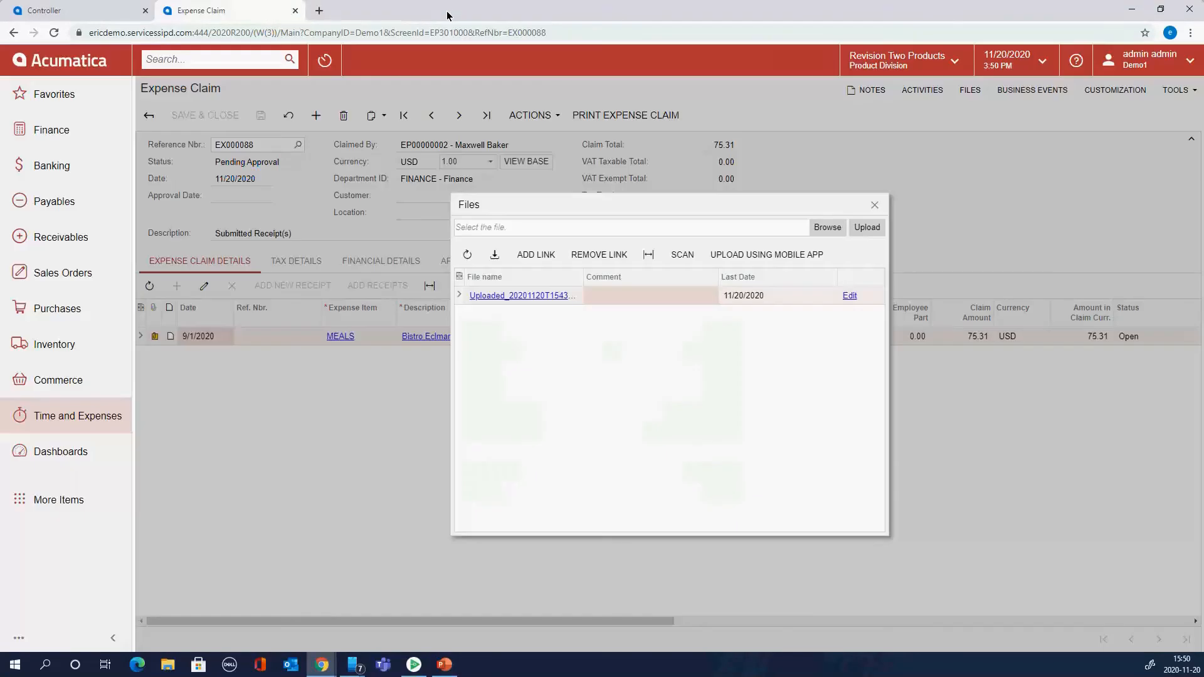
pyautogui.click(875, 206)
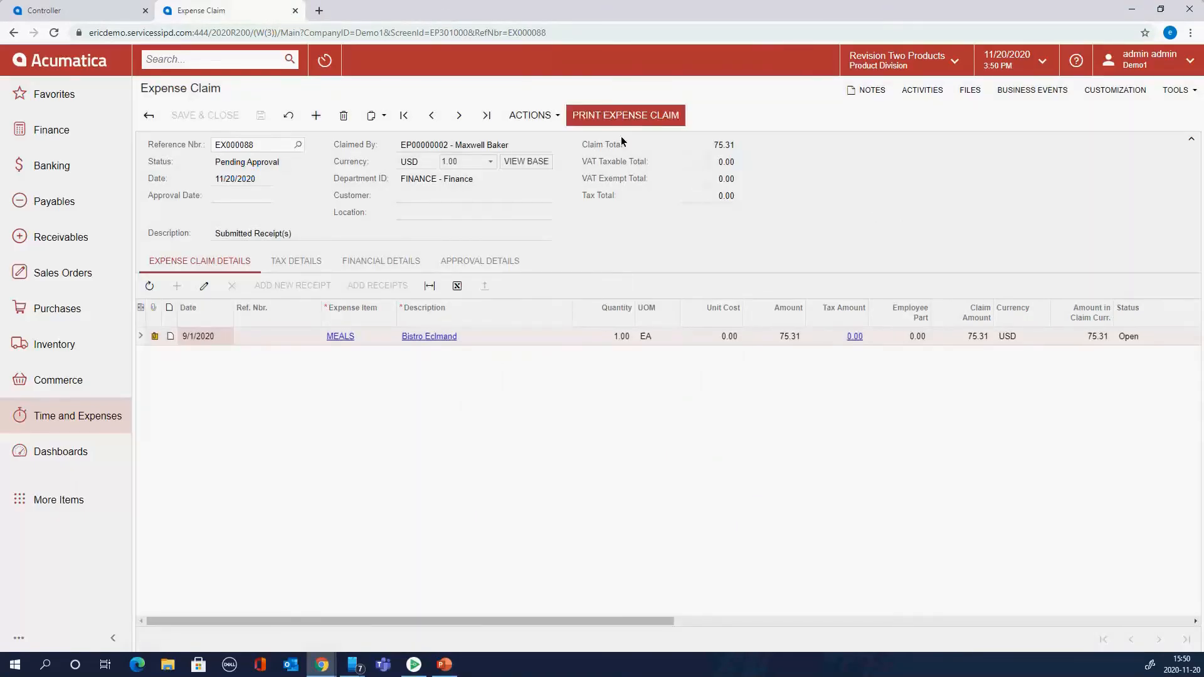
# Approve and release the expense claim.
pyautogui.click(530, 114)
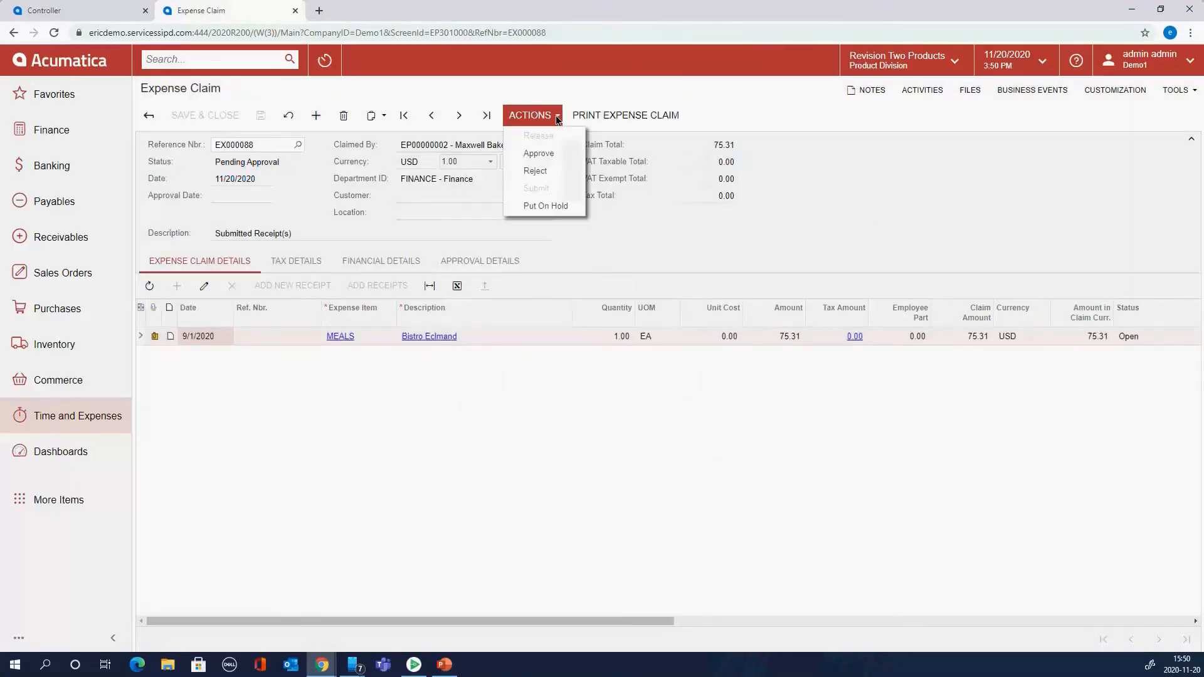
pyautogui.click(549, 152)
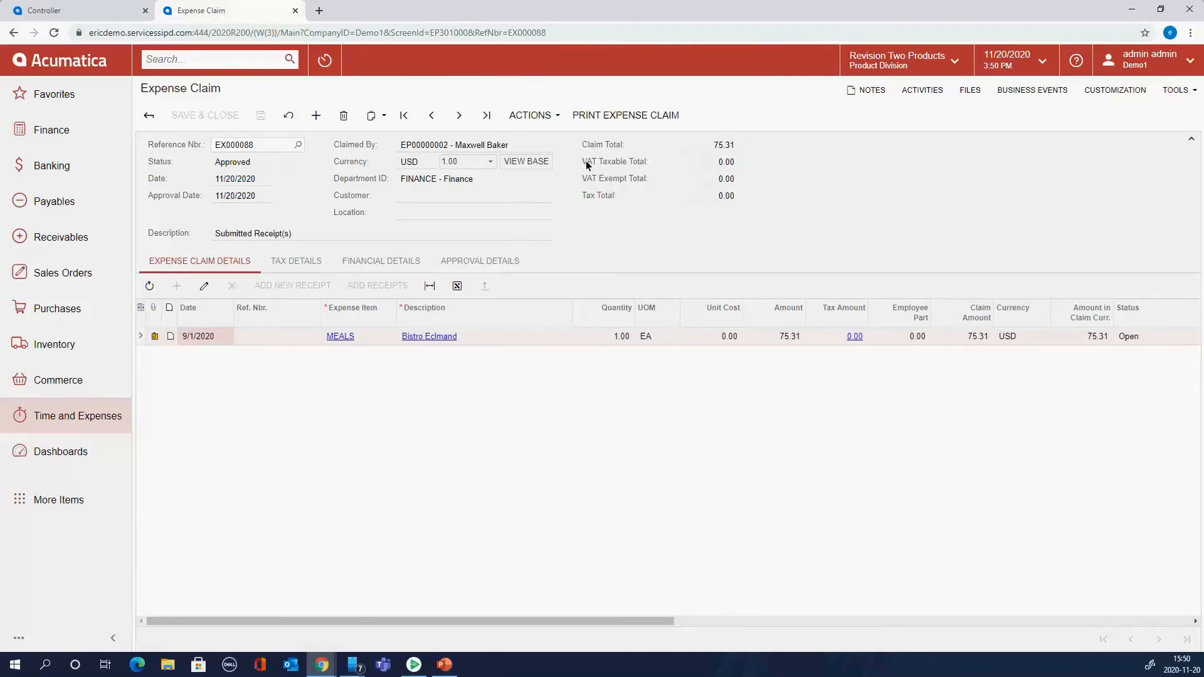
pyautogui.click(543, 111)
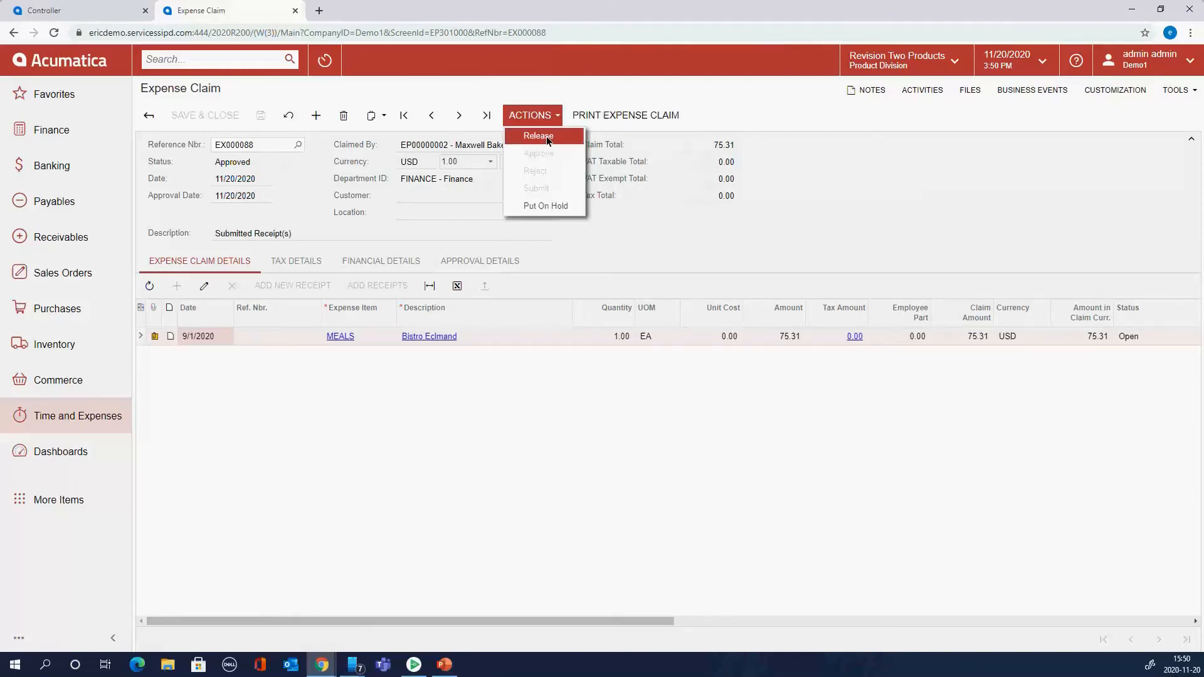
pyautogui.click(547, 136)
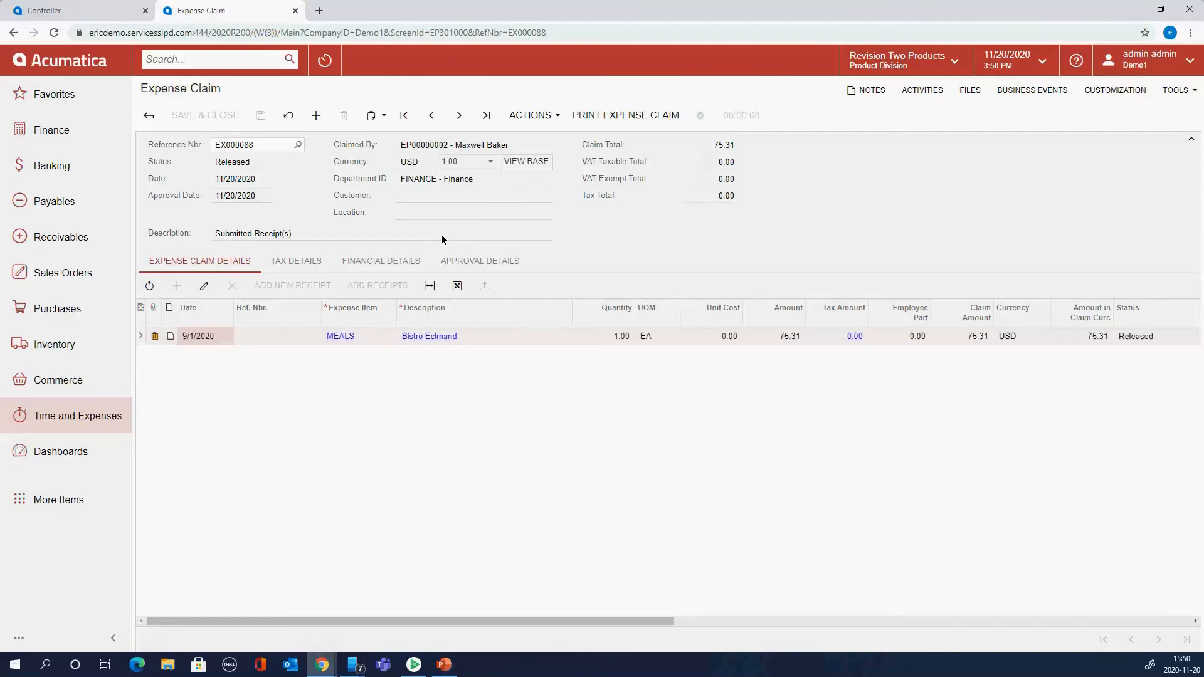
# Examine the claim's financial details for the linked accounts payable document.
pyautogui.click(389, 257)
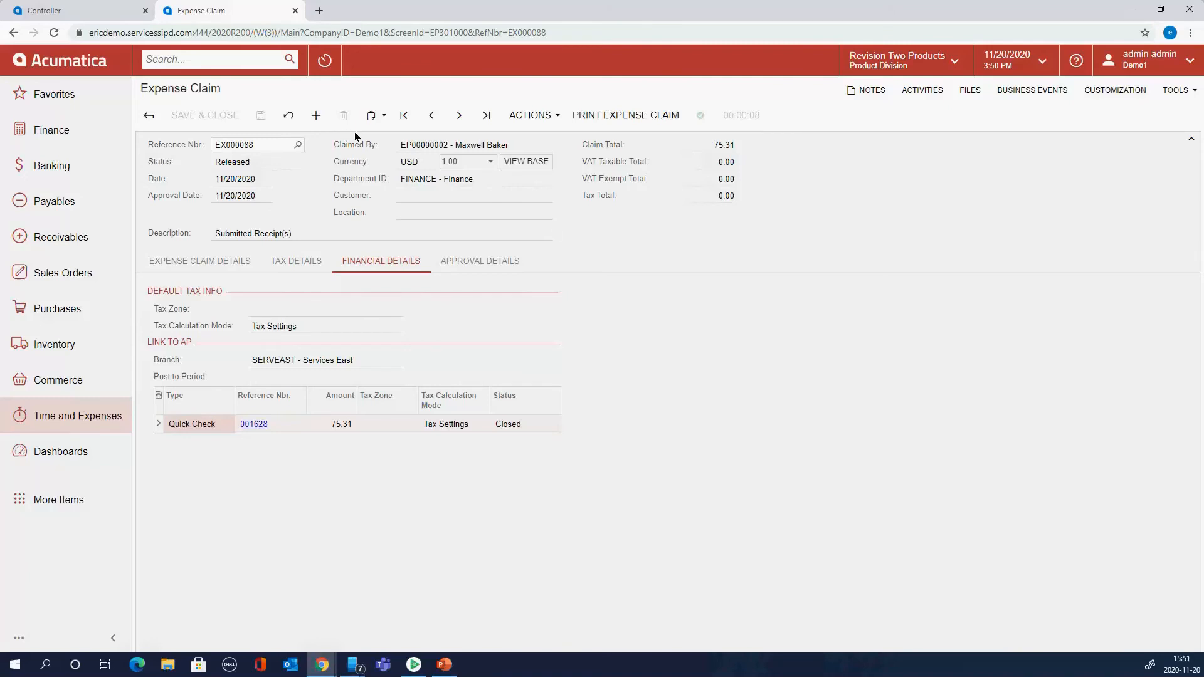
# Close the expense claim and refresh the Approvals list on the Controller dashboard.
pyautogui.click(294, 11)
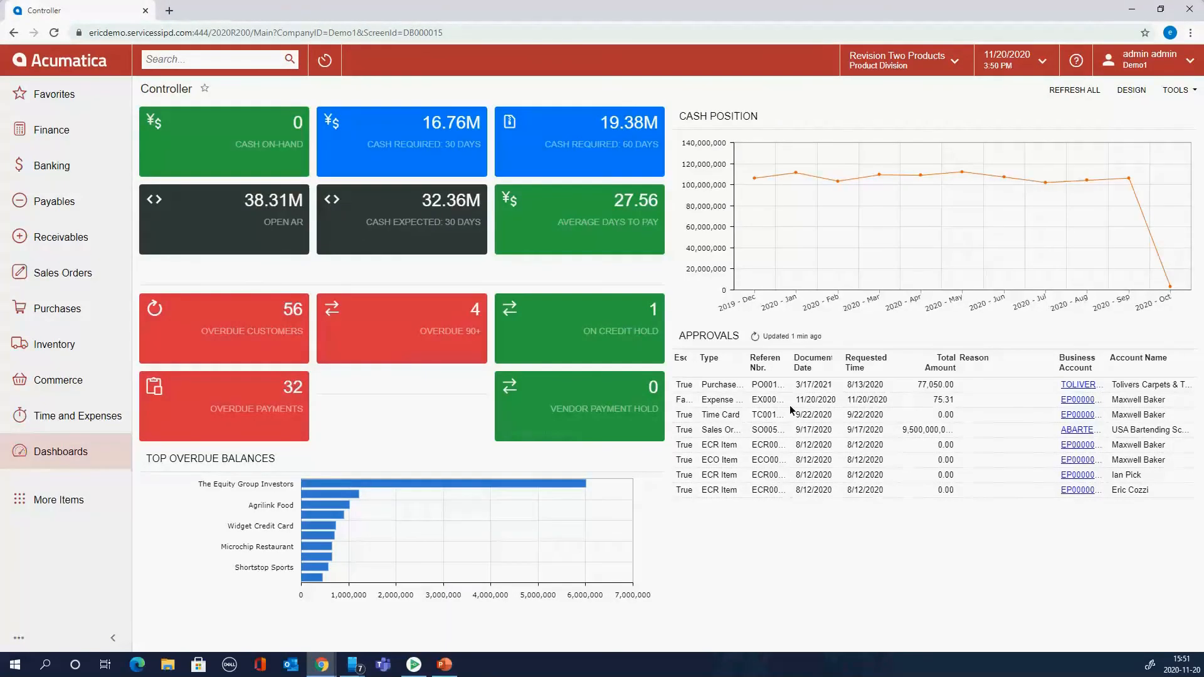
pyautogui.click(761, 342)
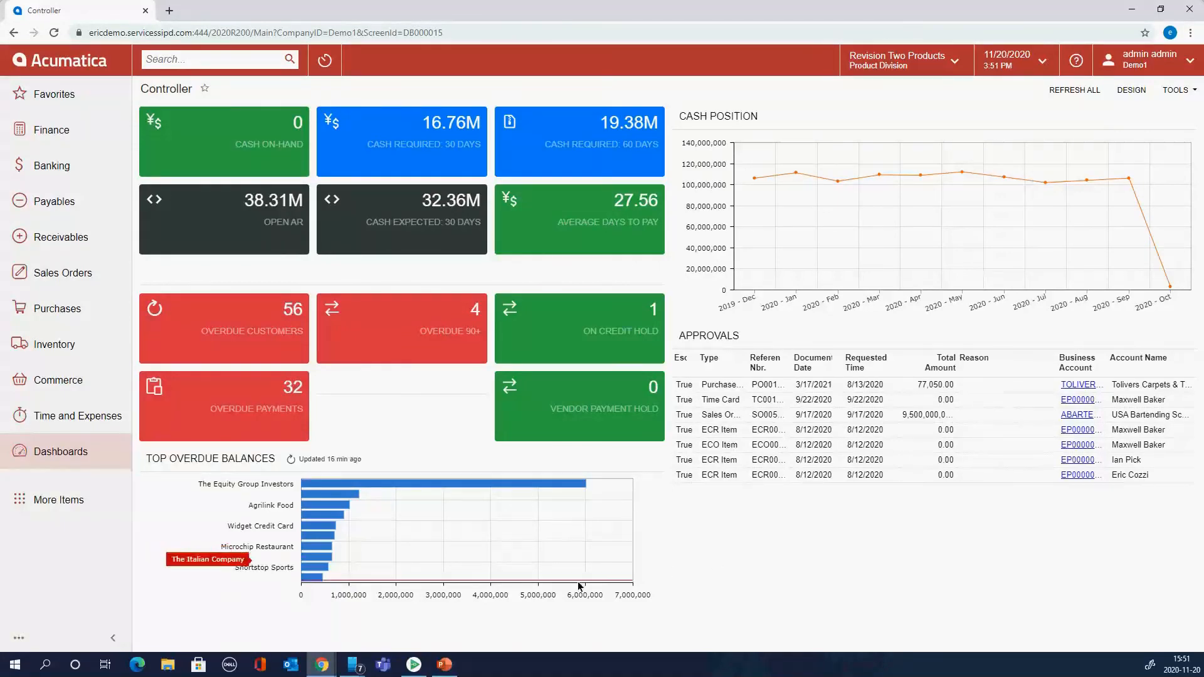
# Review the general settings in Time & Expenses Preferences, then open the Customer View dashboard.
pyautogui.click(95, 420)
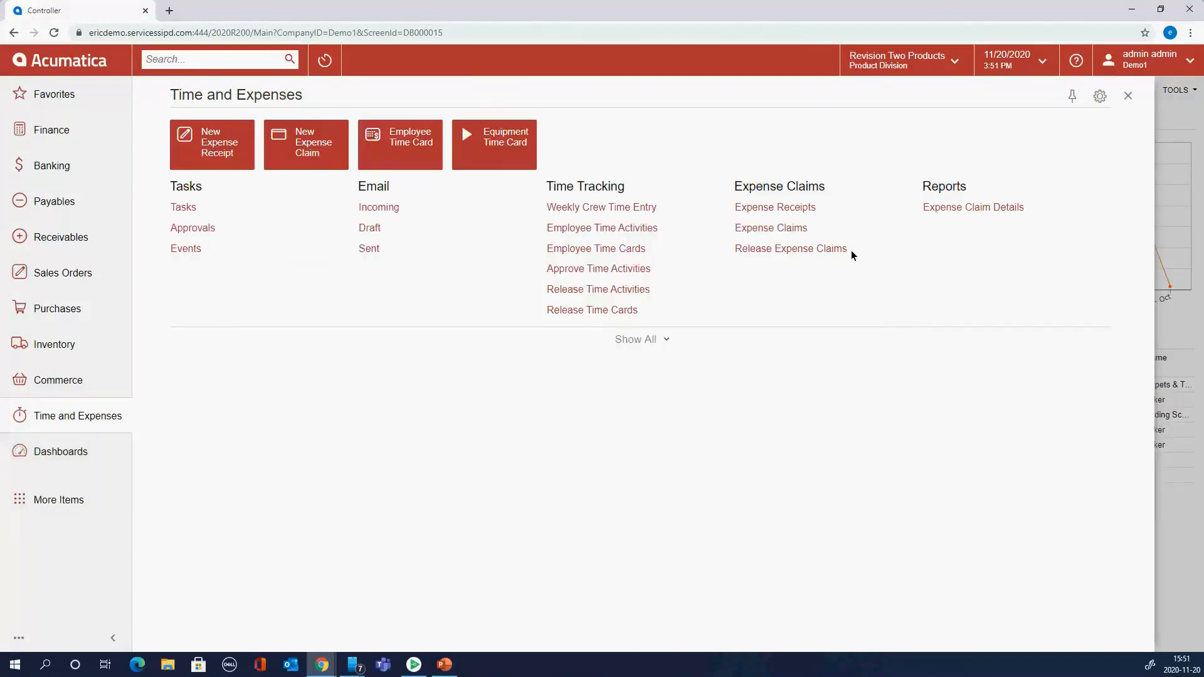
pyautogui.click(645, 339)
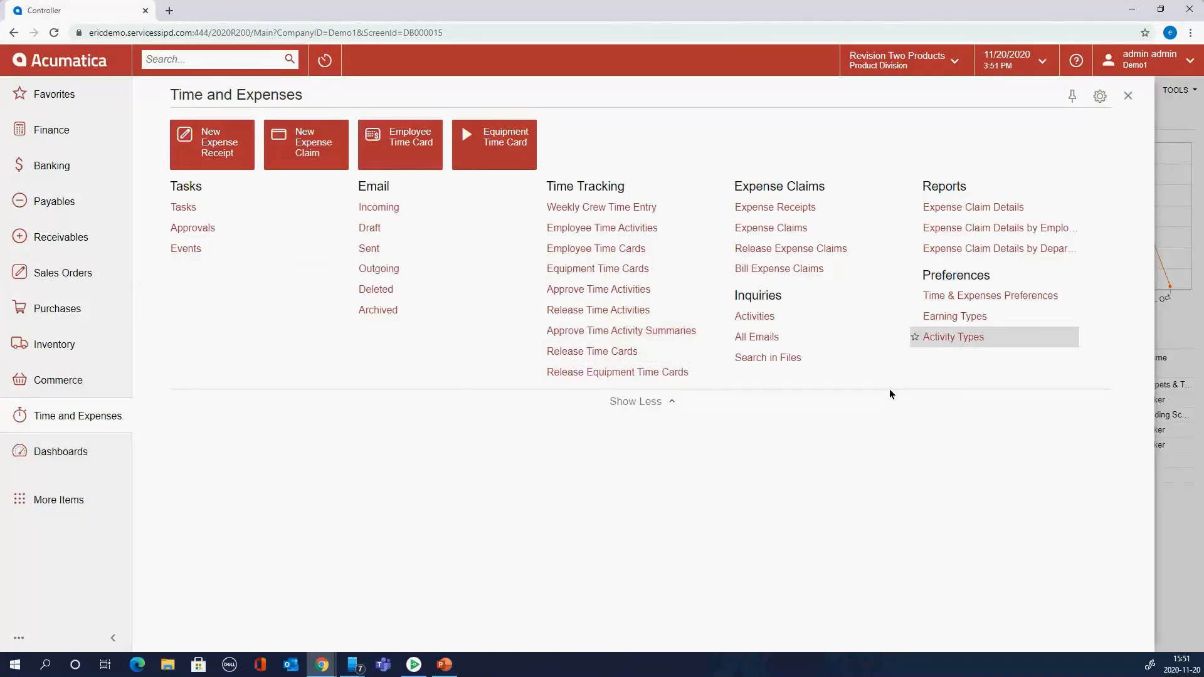
pyautogui.click(1021, 296)
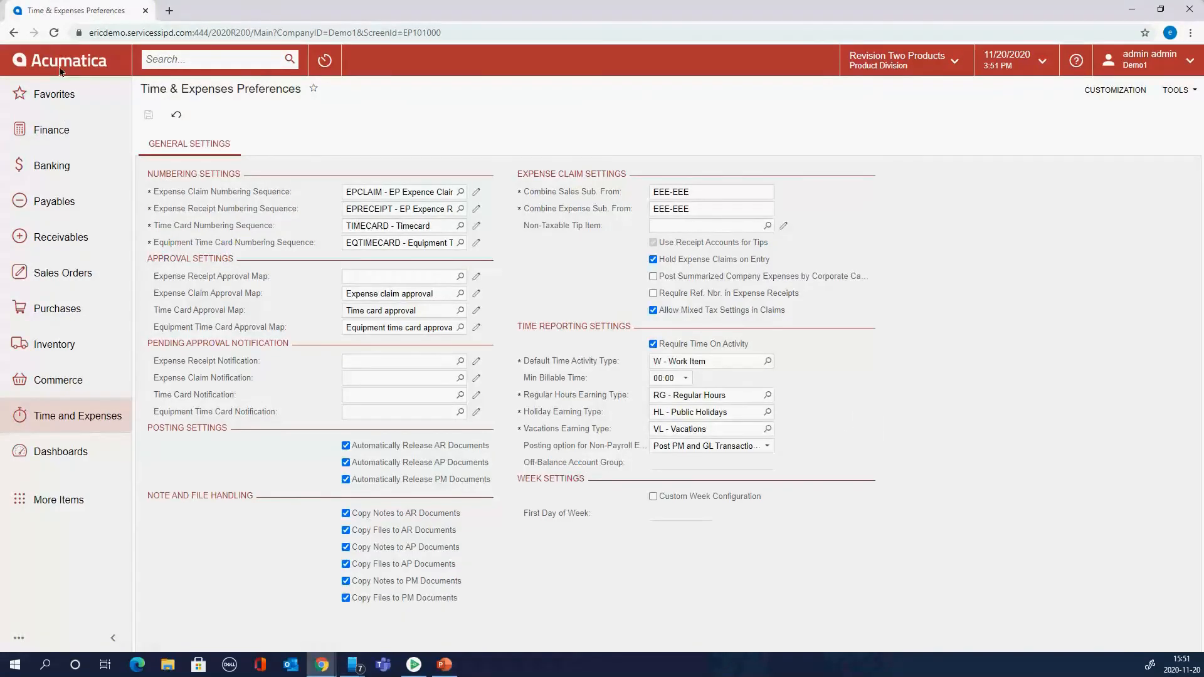
pyautogui.click(60, 452)
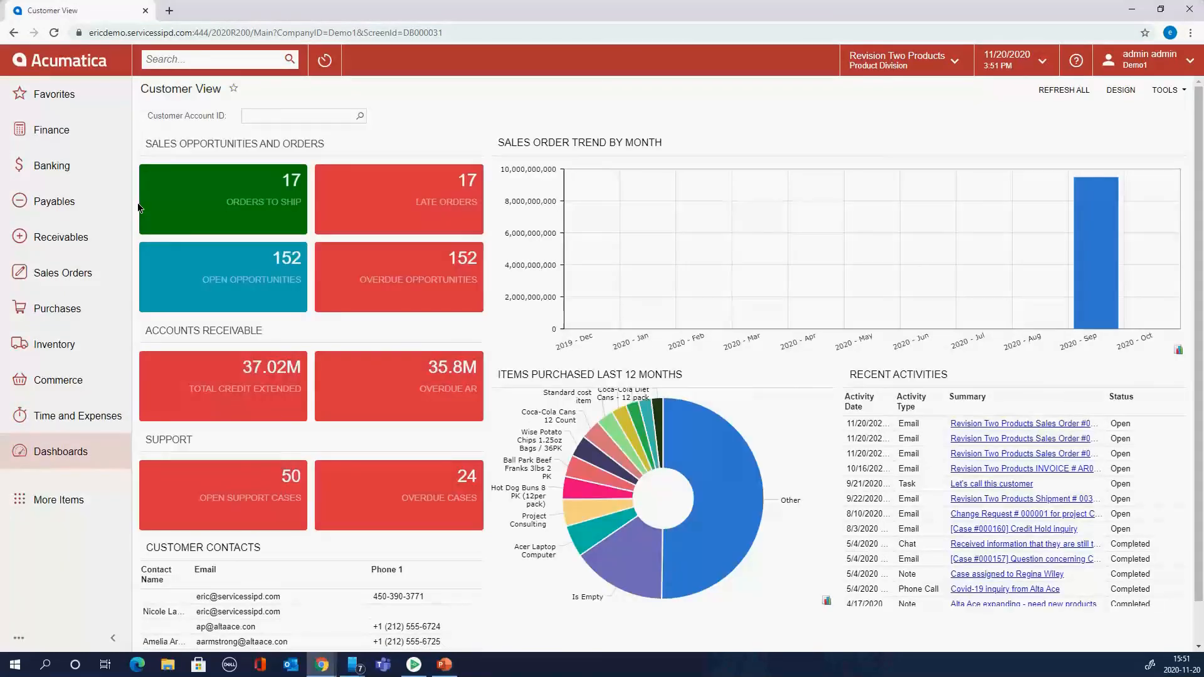